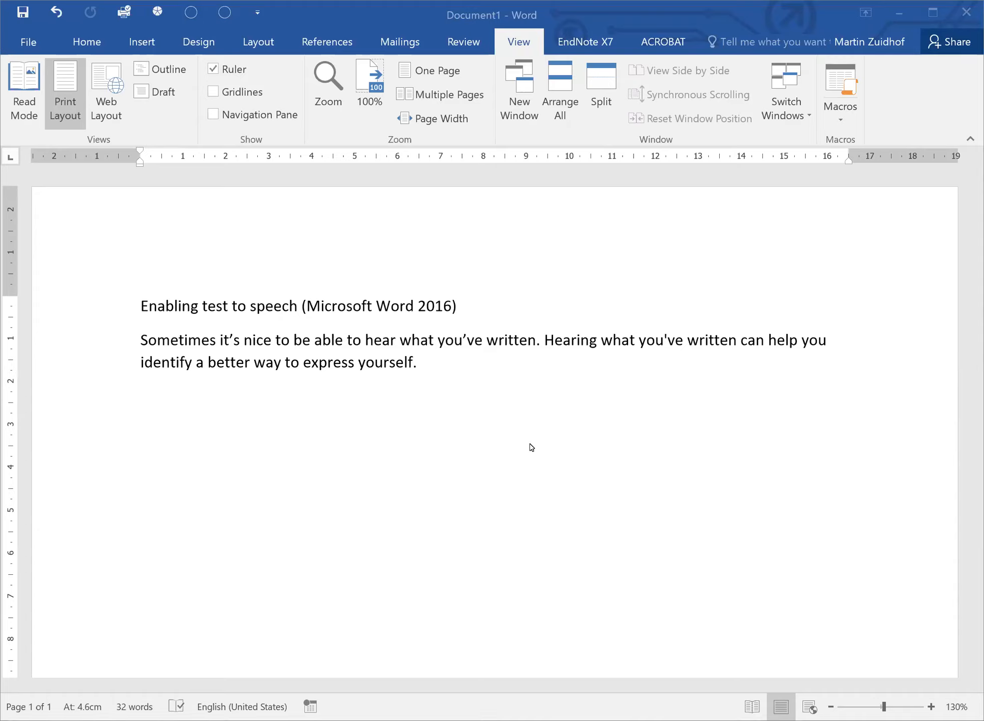
Open the Quick Access Toolbar page of Word Options and list All Commands.
{"action": "left_click", "coordinate": [261, 15]}
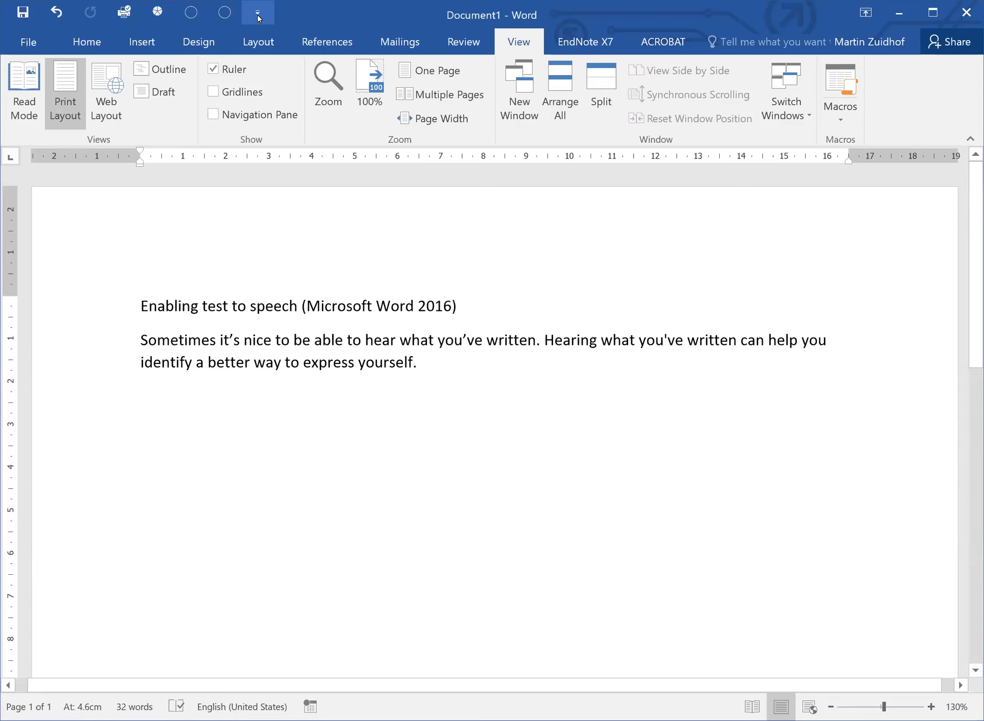
{"action": "left_click", "coordinate": [258, 15]}
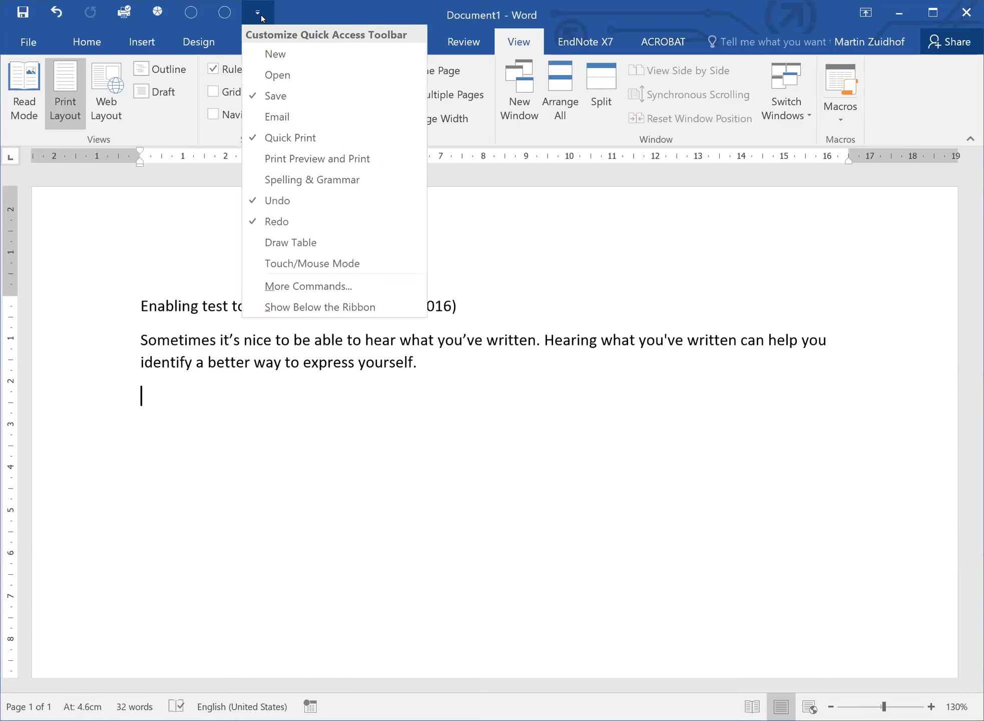
{"action": "left_click", "coordinate": [314, 288]}
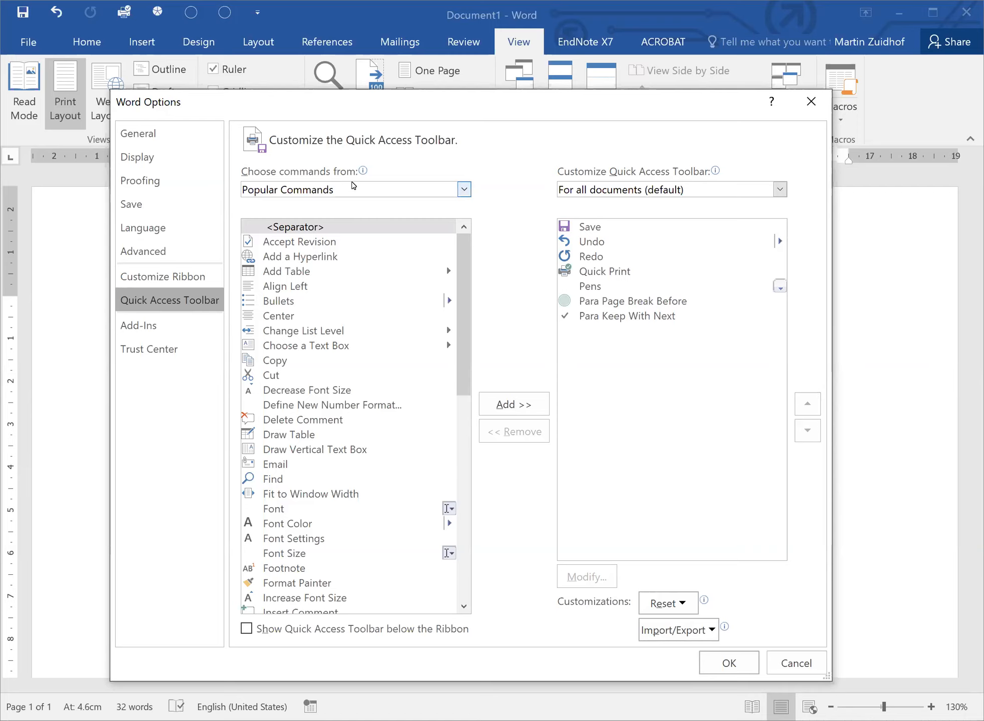
{"action": "left_click", "coordinate": [463, 190]}
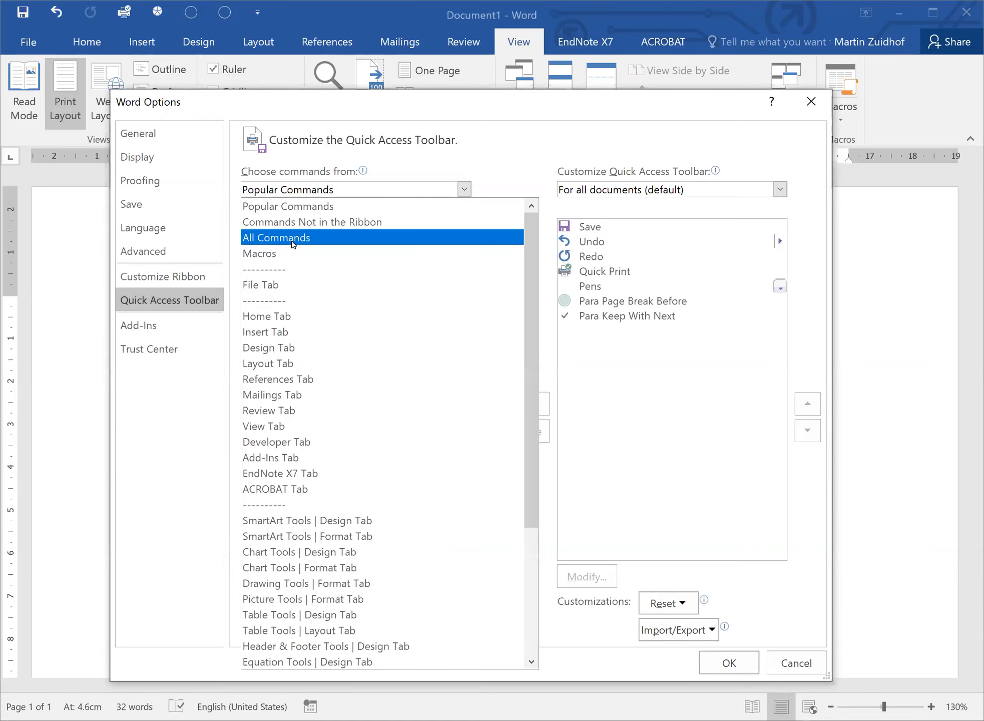
{"action": "left_click", "coordinate": [294, 238]}
Add the Speak command to the Quick Access Toolbar for all documents and confirm.
{"action": "scroll", "coordinate": [425, 265], "scroll_direction": "down", "scroll_amount": 18}
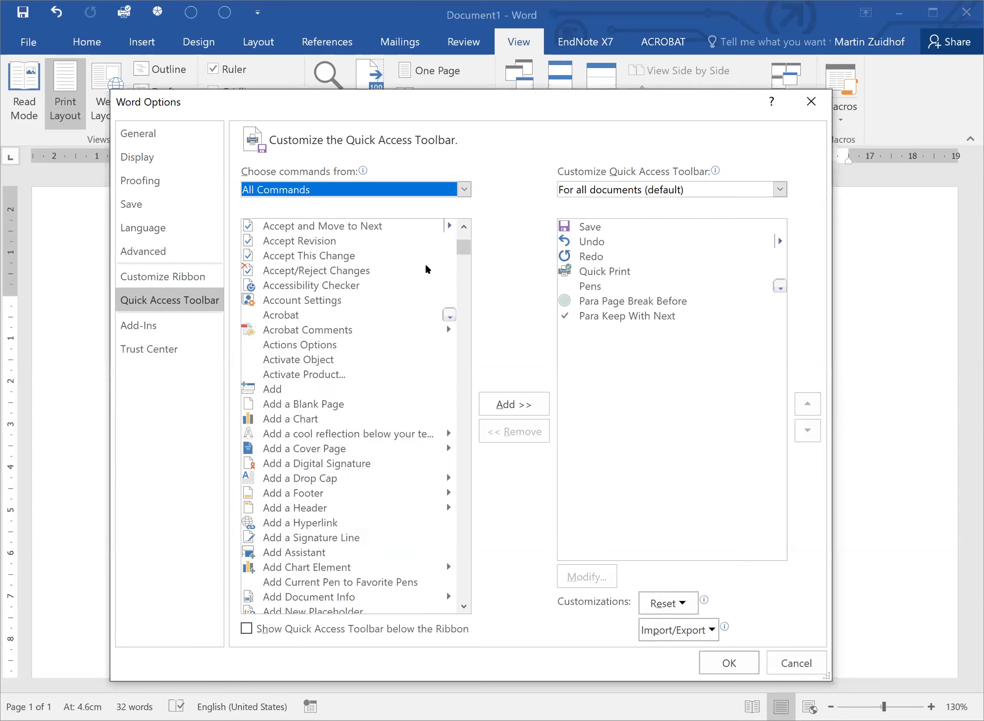
{"action": "scroll", "coordinate": [436, 277], "scroll_direction": "down", "scroll_amount": 8}
{"action": "left_click", "coordinate": [302, 342]}
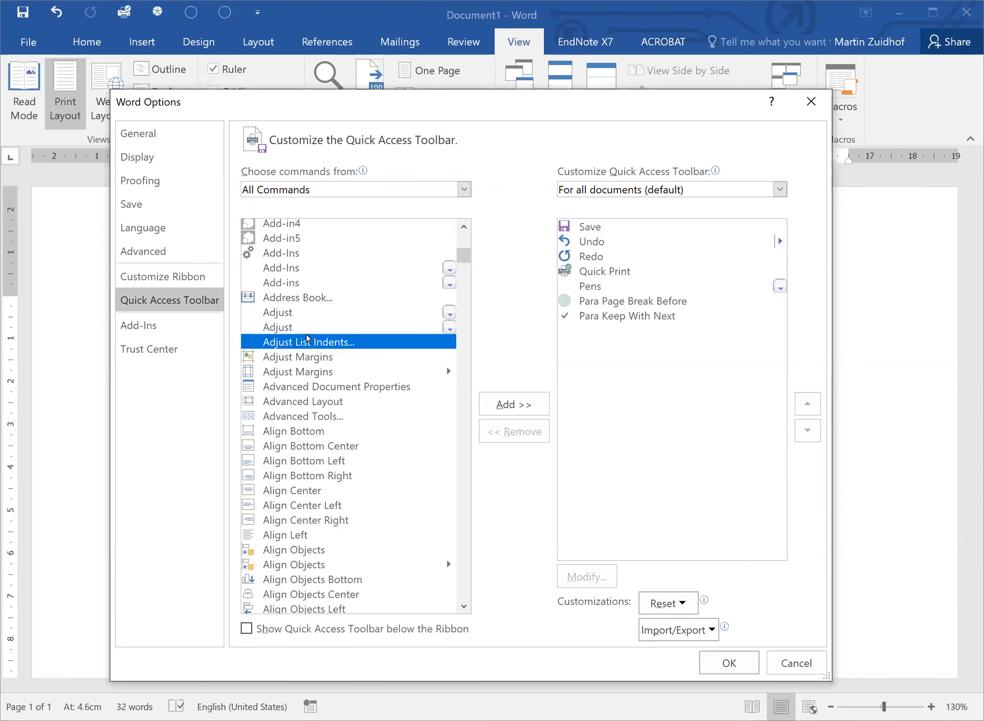
{"action": "key", "text": "s"}
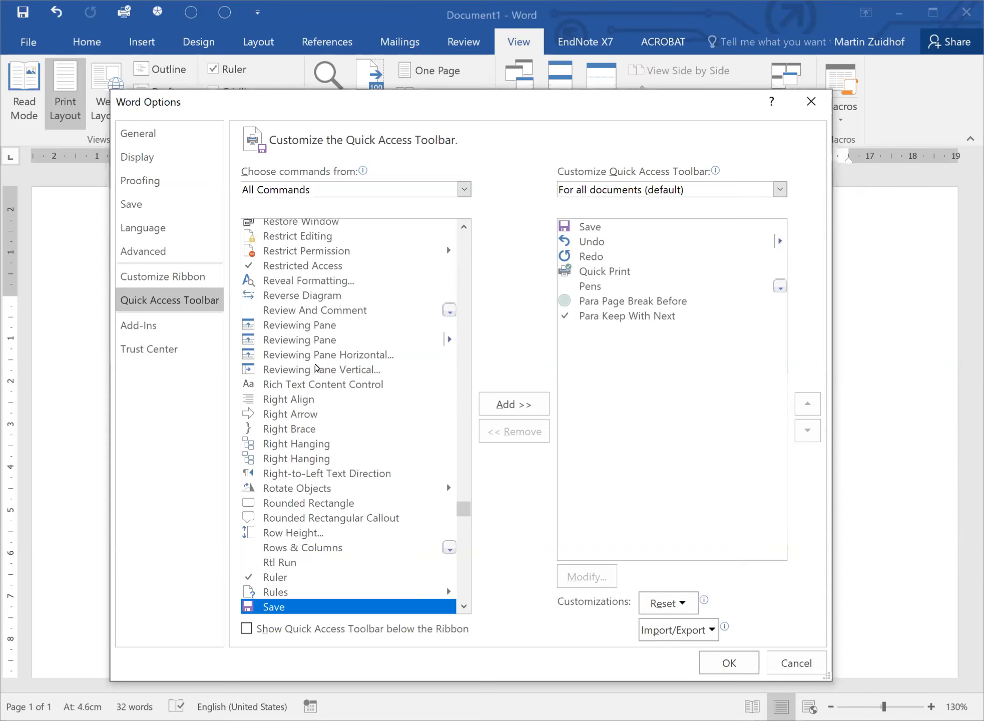
{"action": "scroll", "coordinate": [309, 342], "scroll_direction": "down", "scroll_amount": 12}
{"action": "scroll", "coordinate": [310, 342], "scroll_direction": "down", "scroll_amount": 20}
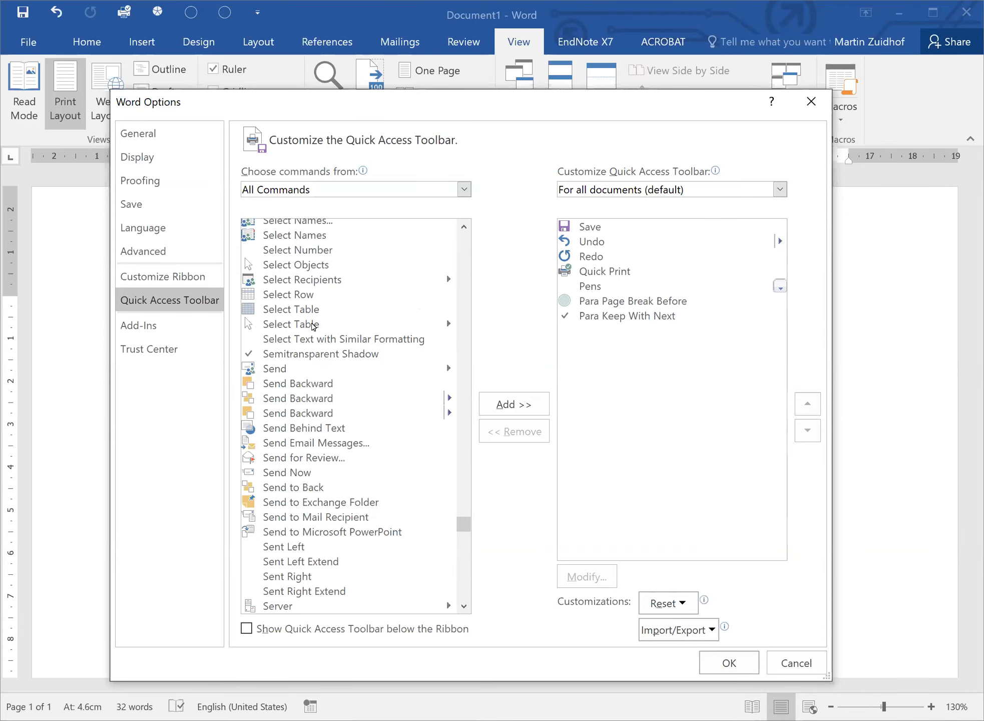
{"action": "scroll", "coordinate": [307, 330], "scroll_direction": "up", "scroll_amount": 2}
{"action": "scroll", "coordinate": [311, 325], "scroll_direction": "down", "scroll_amount": 20}
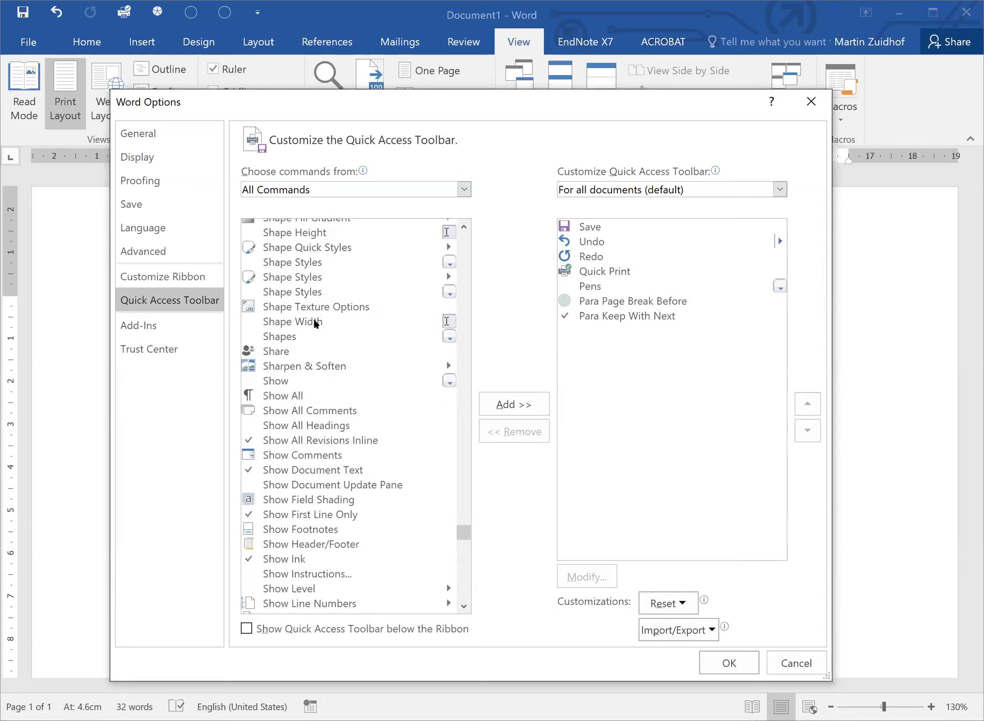
{"action": "scroll", "coordinate": [320, 325], "scroll_direction": "down", "scroll_amount": 7}
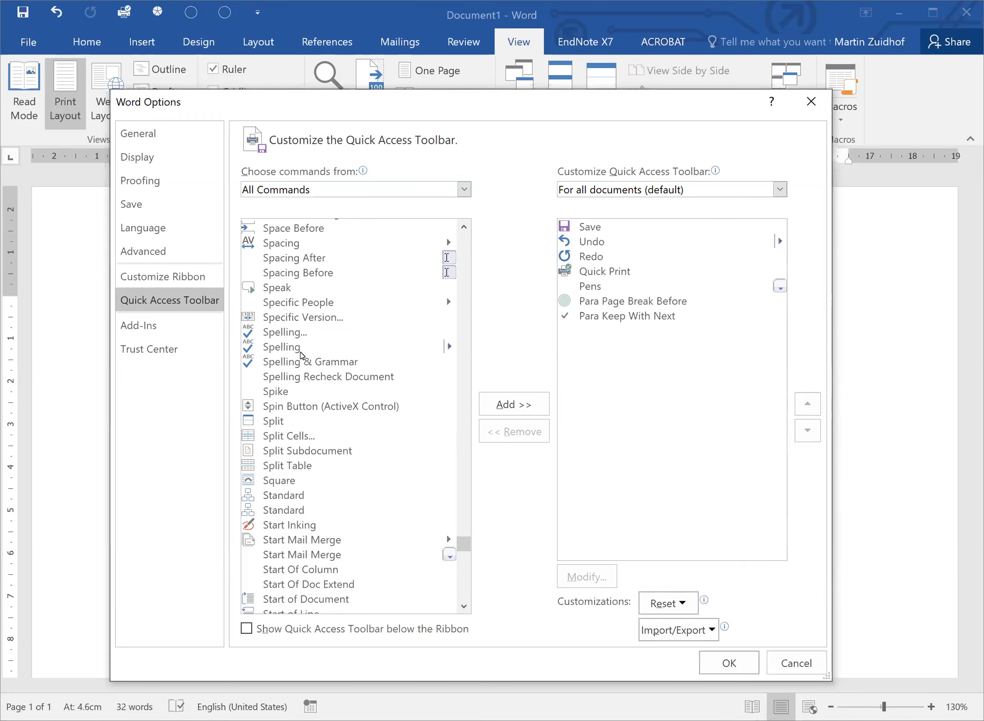
{"action": "scroll", "coordinate": [311, 320], "scroll_direction": "up", "scroll_amount": 1}
{"action": "scroll", "coordinate": [311, 317], "scroll_direction": "up", "scroll_amount": 1}
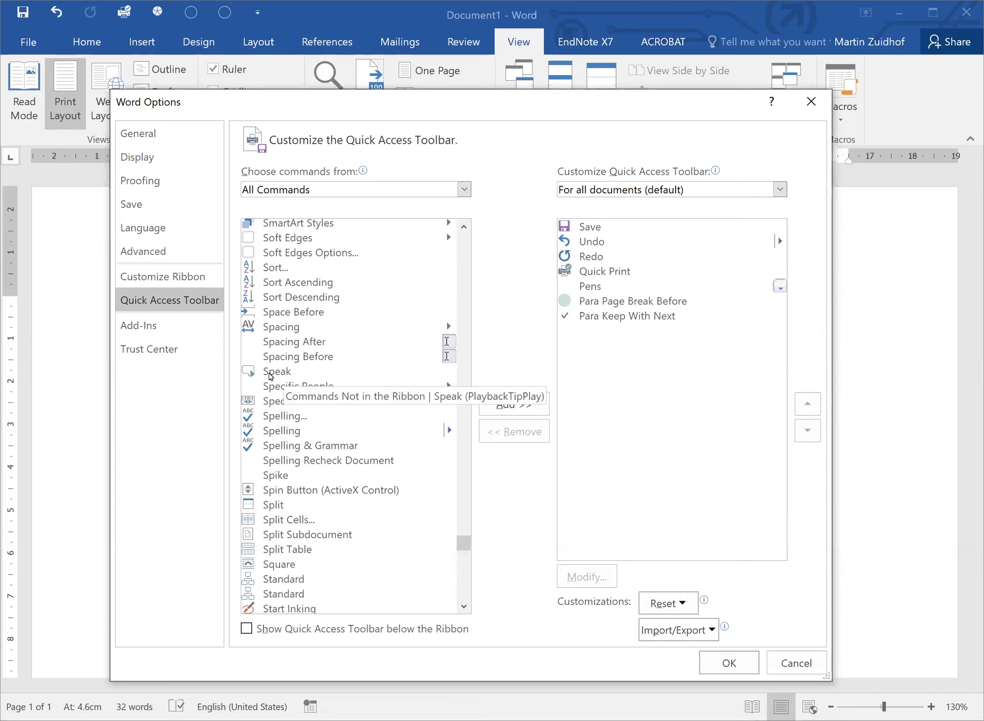
{"action": "left_click", "coordinate": [287, 371]}
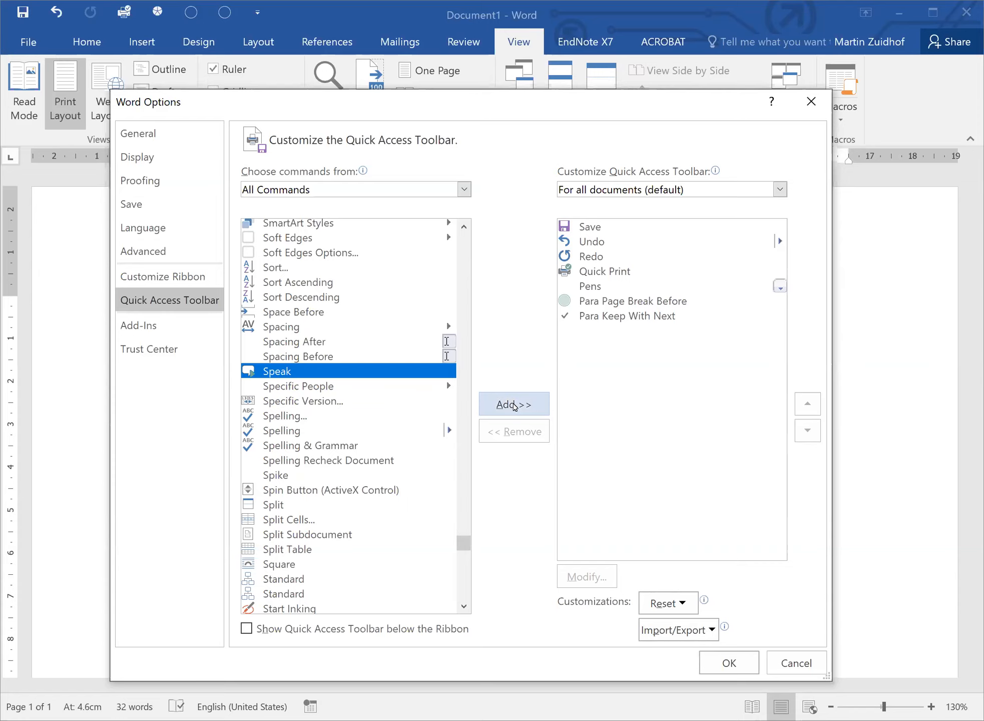
{"action": "left_click", "coordinate": [512, 404]}
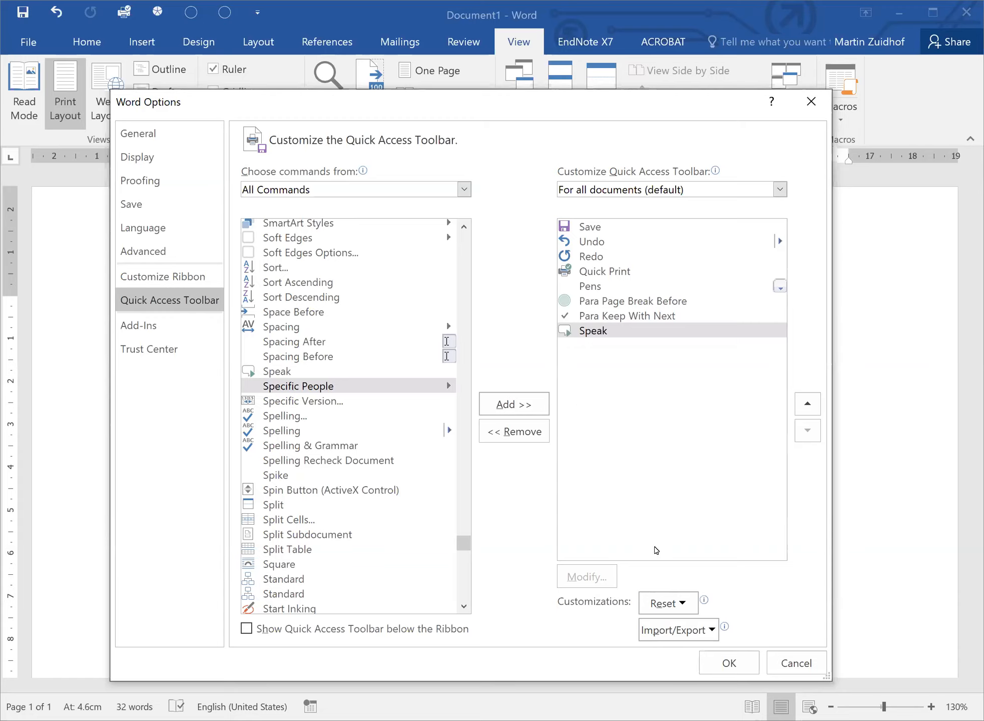
{"action": "left_click", "coordinate": [728, 665]}
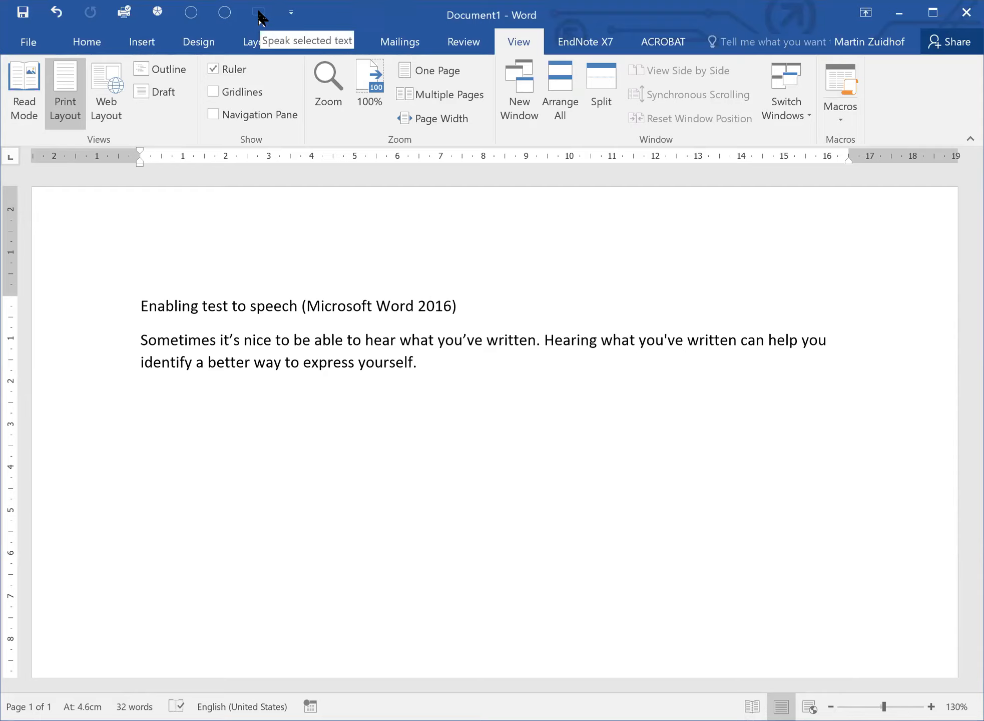
Reopen Word Options on the Customize Ribbon page.
{"action": "left_click", "coordinate": [290, 14]}
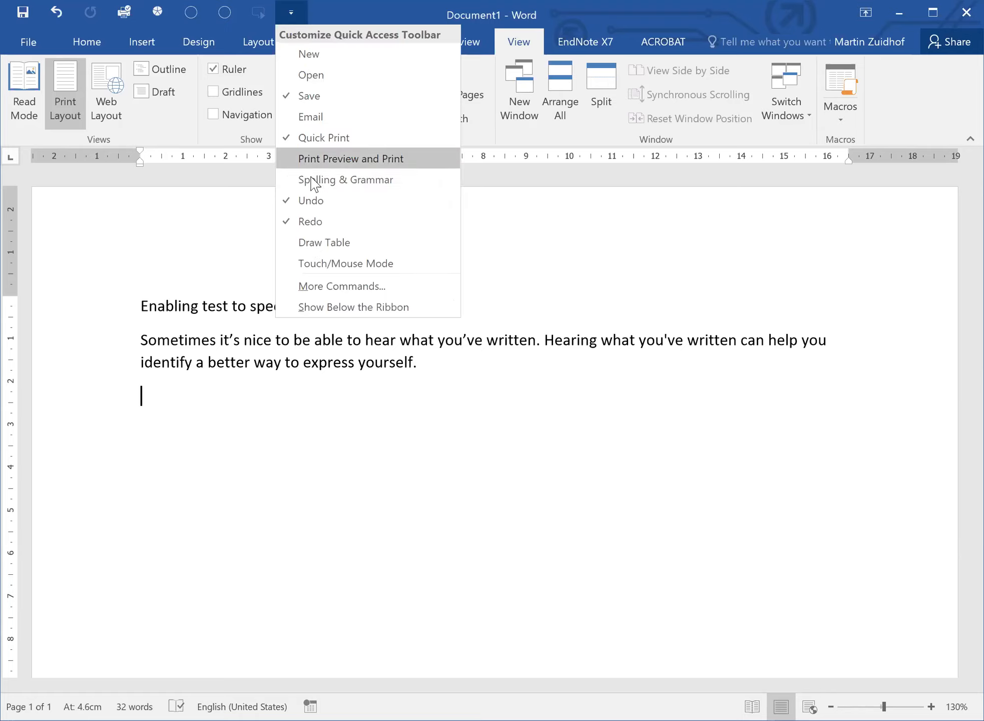
{"action": "left_click", "coordinate": [310, 286]}
{"action": "left_click", "coordinate": [151, 277]}
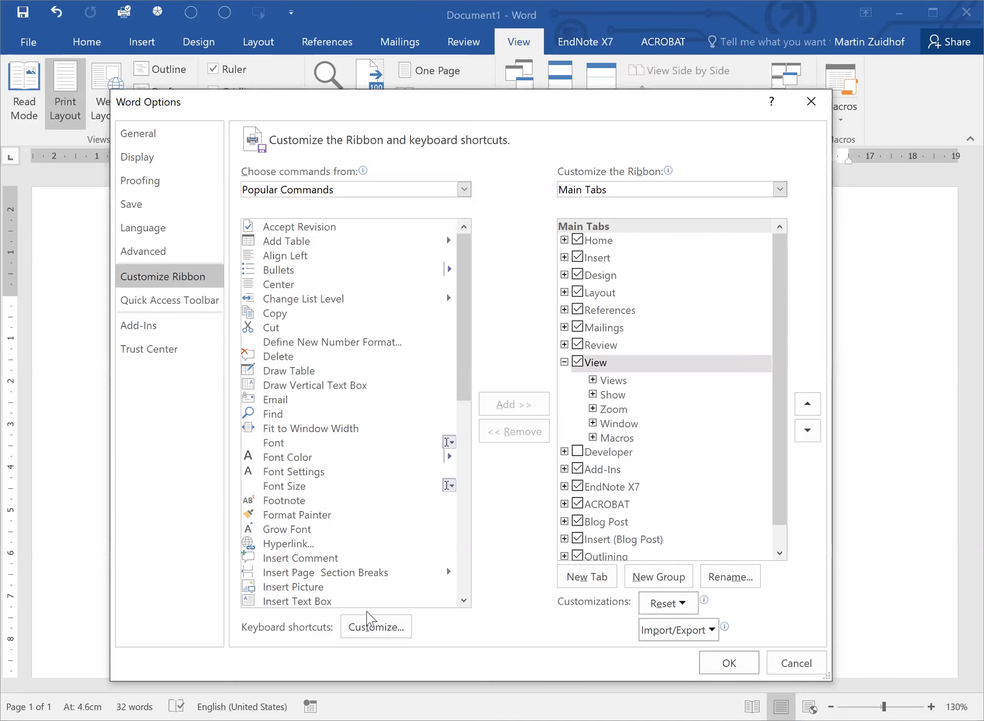
In Customize Keyboard, select the SpeakStopSpeaking command under All Commands.
{"action": "left_click", "coordinate": [375, 627]}
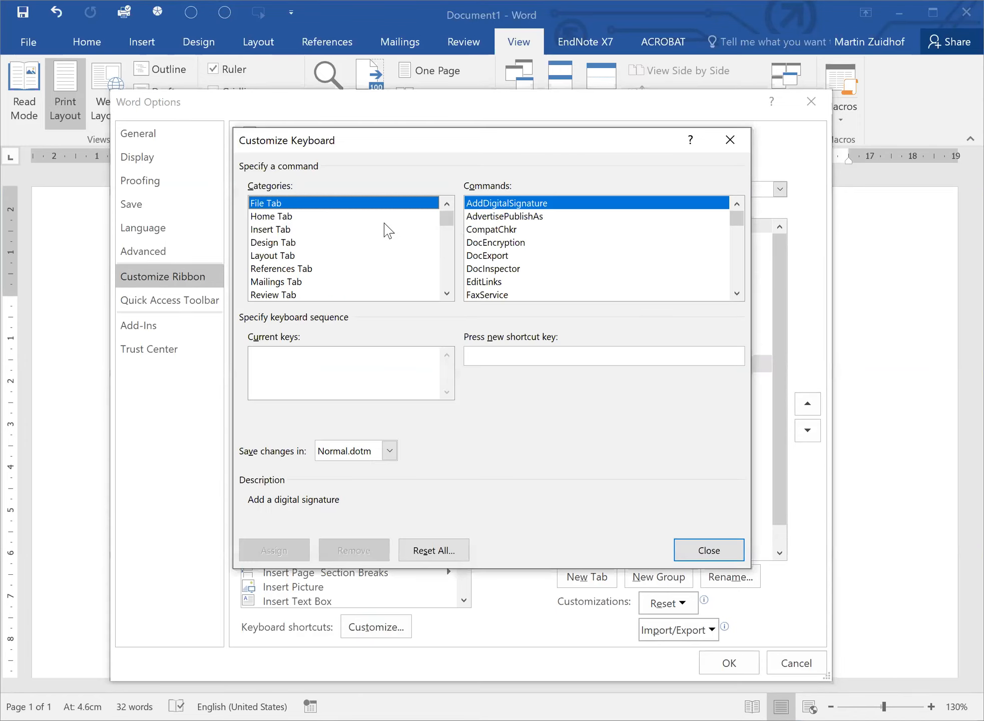
{"action": "left_click_drag", "start_coordinate": [447, 220], "coordinate": [447, 289]}
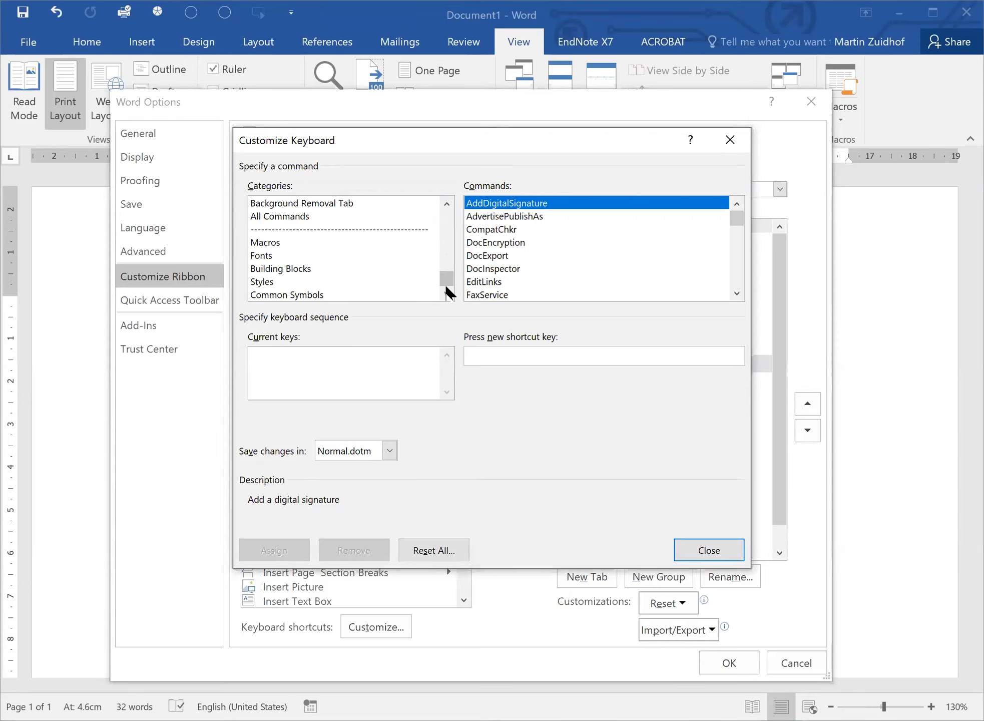
{"action": "left_click", "coordinate": [288, 216]}
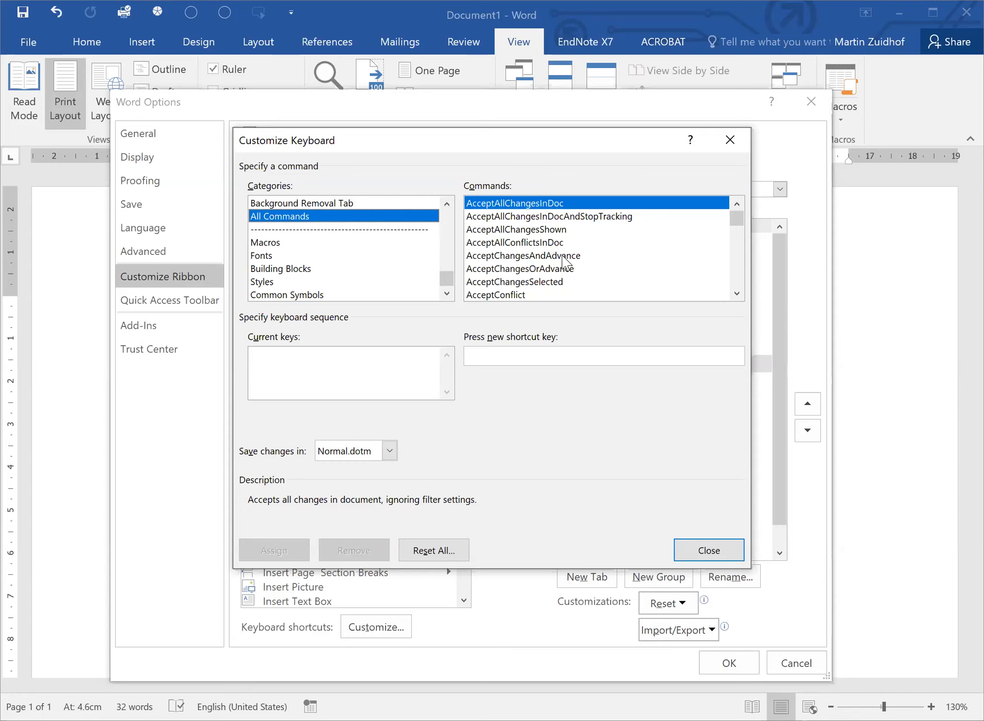
{"action": "key", "text": "s"}
{"action": "scroll", "coordinate": [581, 270], "scroll_direction": "down", "scroll_amount": 5}
{"action": "scroll", "coordinate": [588, 274], "scroll_direction": "down", "scroll_amount": 20}
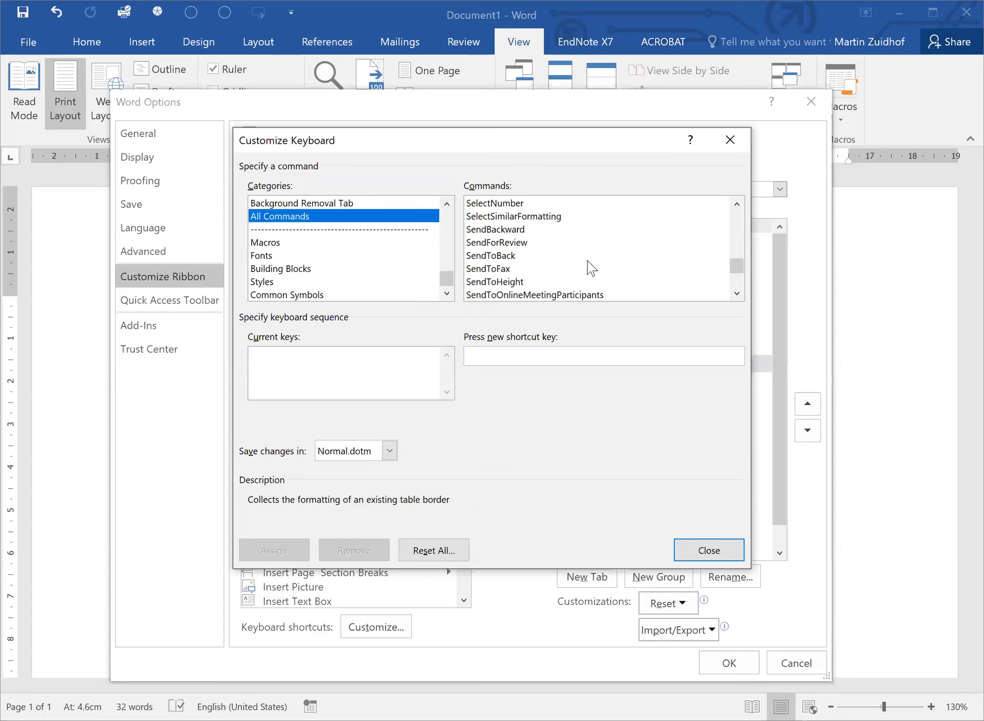
{"action": "scroll", "coordinate": [587, 268], "scroll_direction": "down", "scroll_amount": 8}
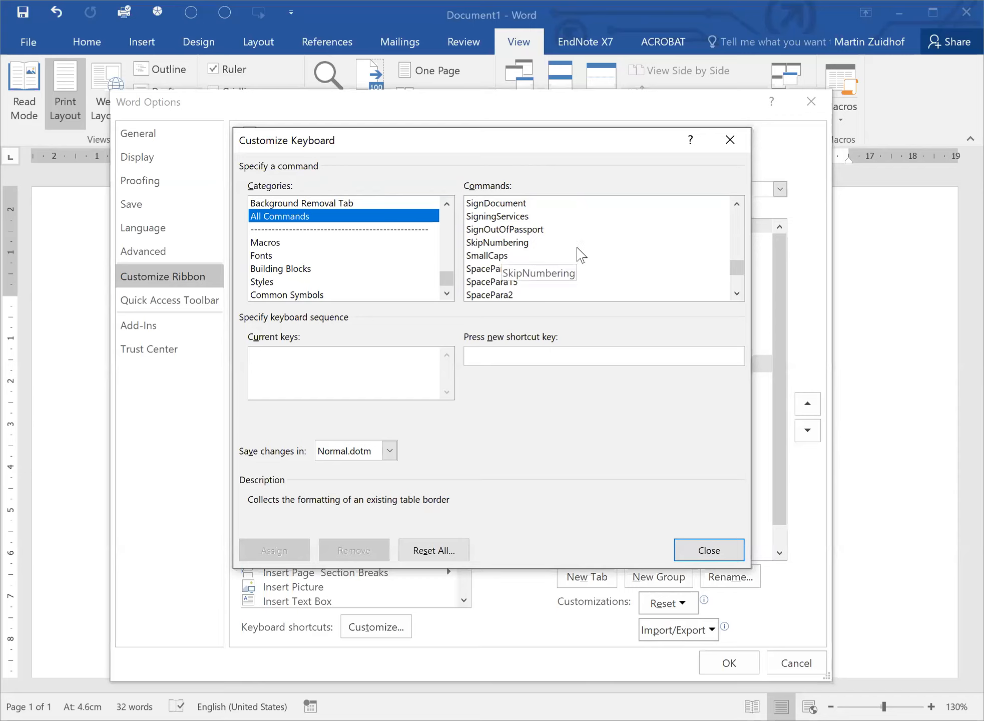
{"action": "scroll", "coordinate": [579, 253], "scroll_direction": "down", "scroll_amount": 1}
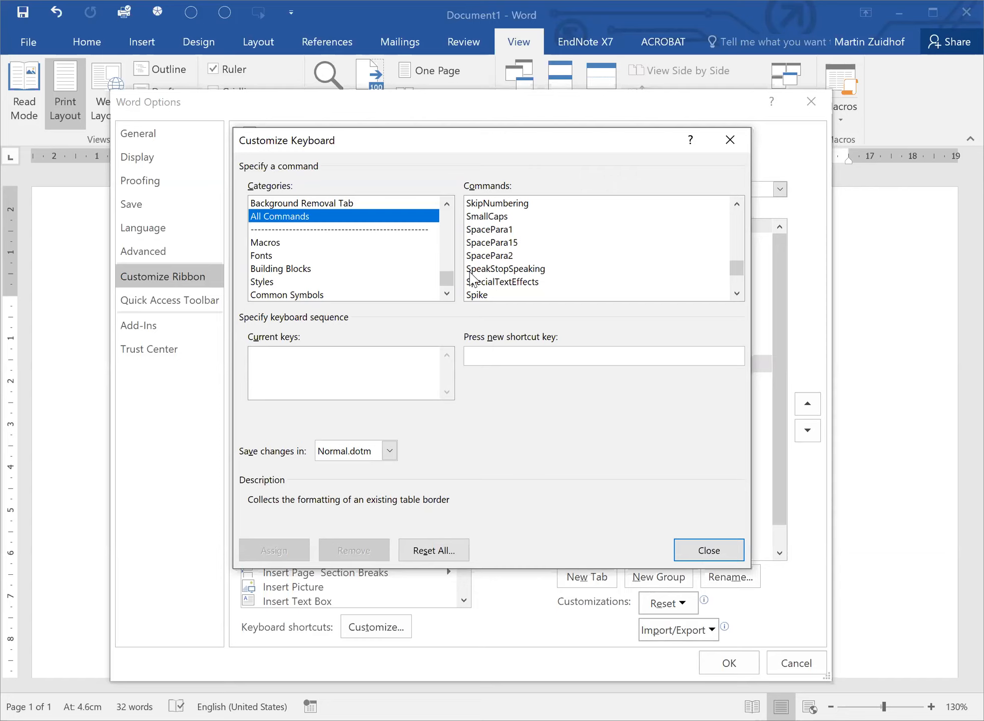
{"action": "left_click", "coordinate": [486, 270]}
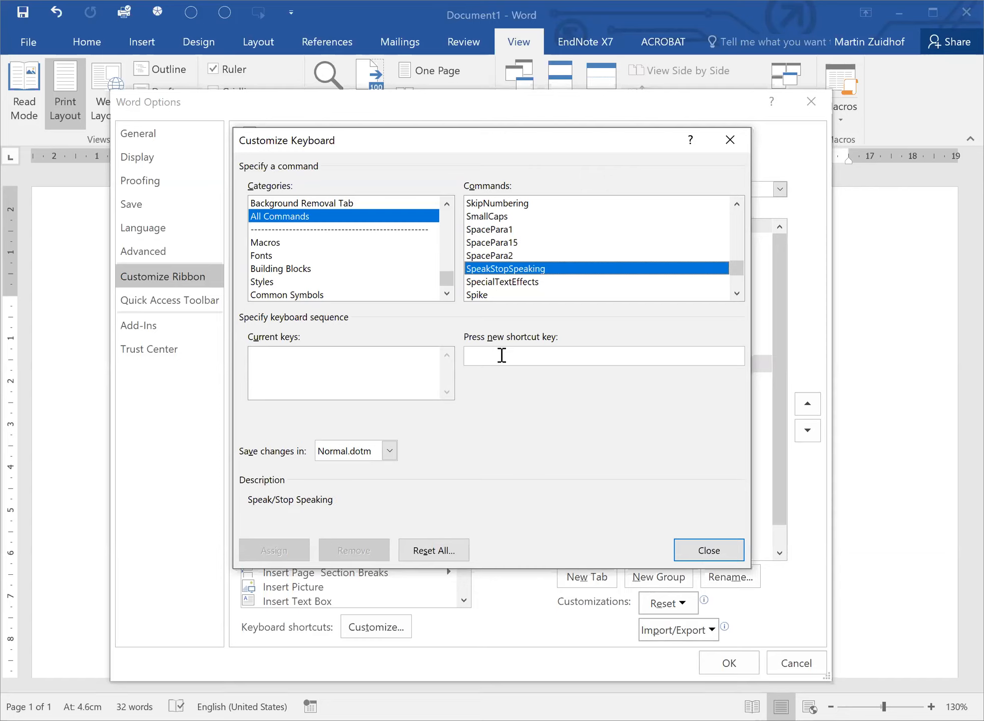
Assign Alt+S as the SpeakStopSpeaking shortcut and close both dialogs.
{"action": "left_click", "coordinate": [500, 357]}
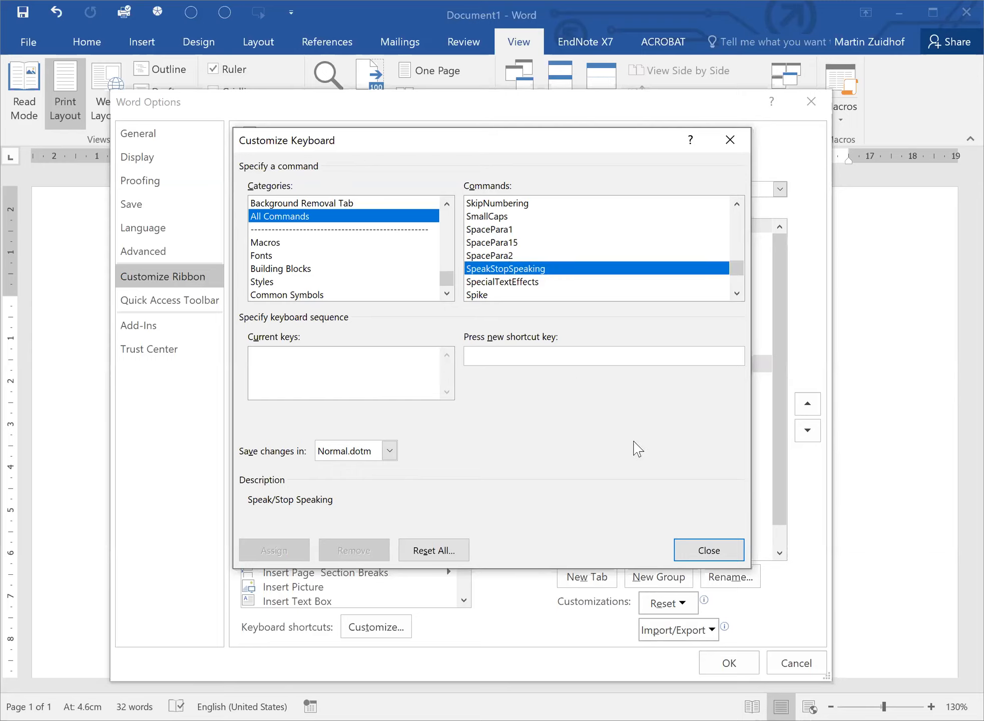
{"action": "key", "text": "alt+s"}
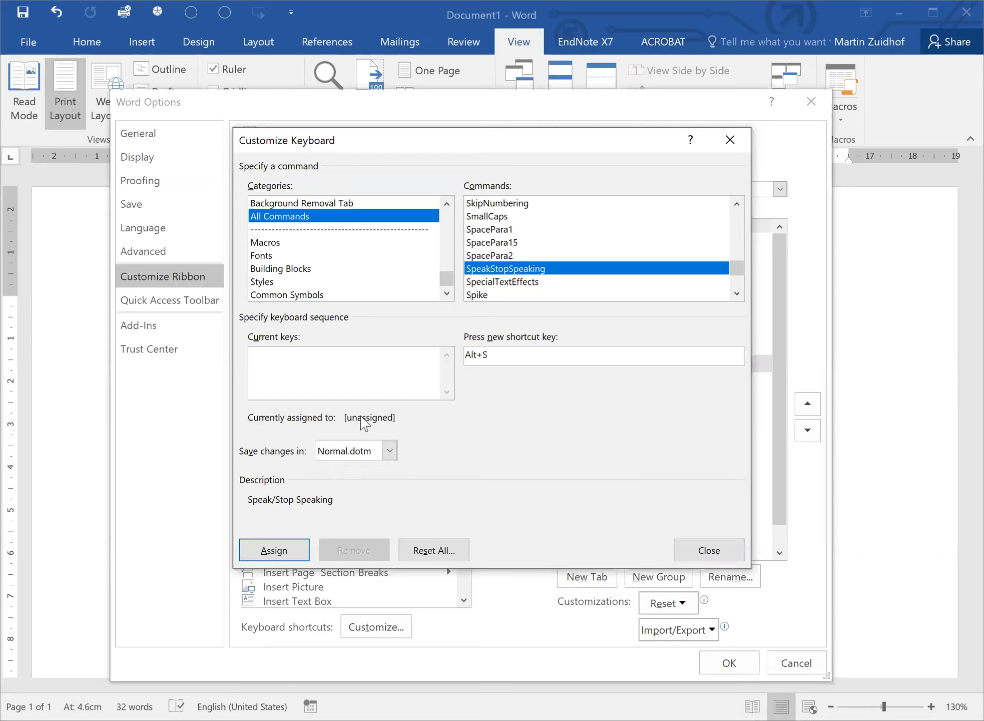
{"action": "left_click", "coordinate": [270, 551]}
{"action": "left_click", "coordinate": [707, 550]}
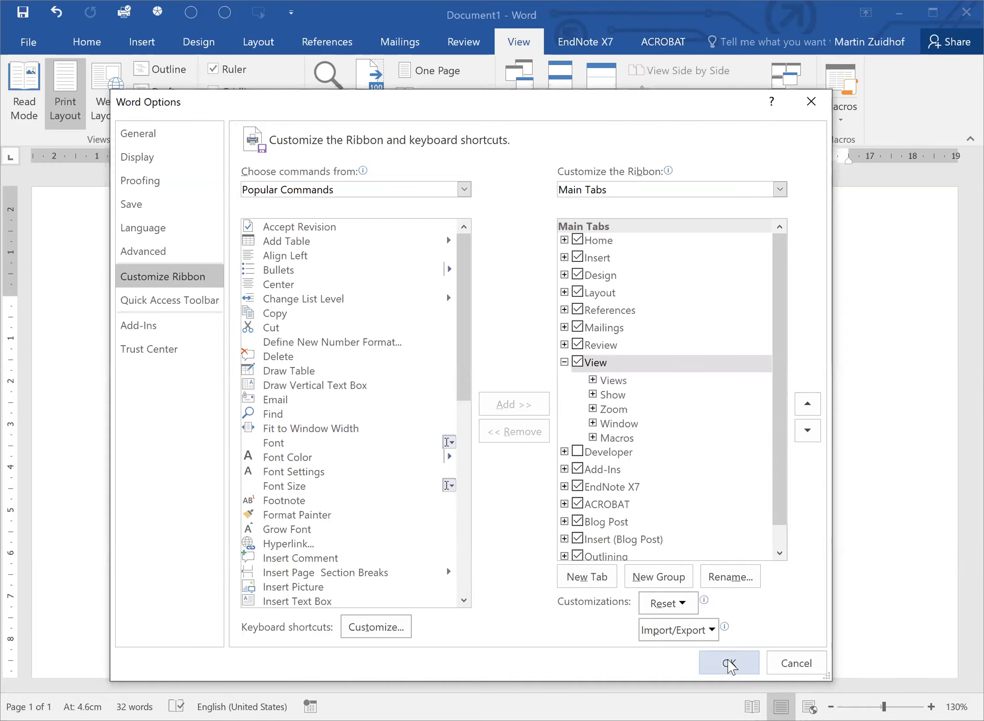
{"action": "left_click", "coordinate": [728, 663]}
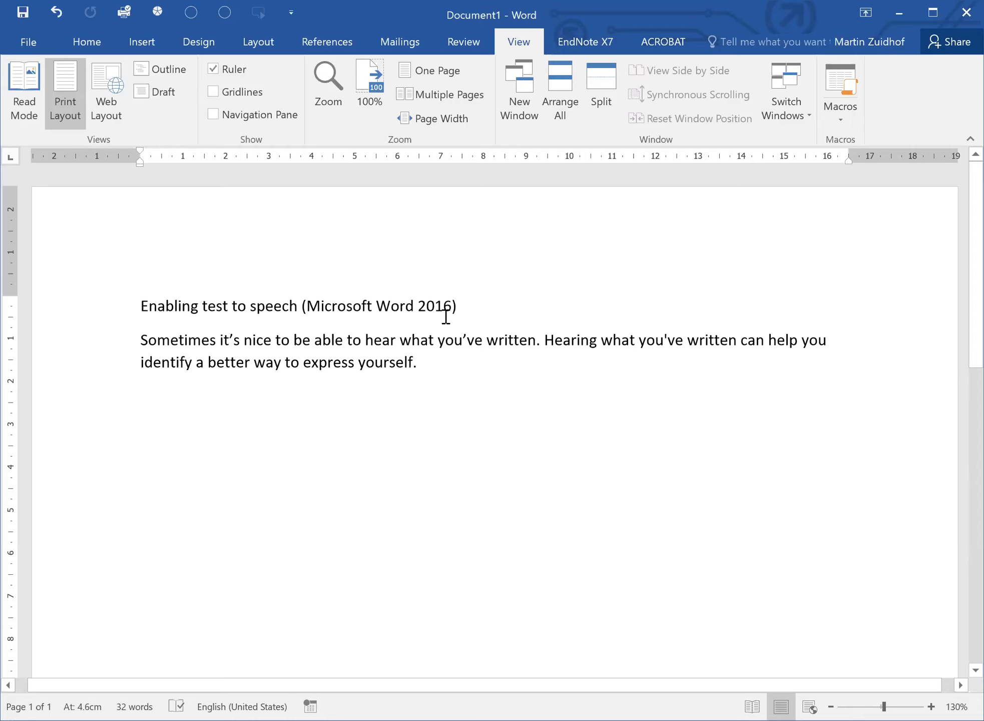
{"action": "left_click_drag", "start_coordinate": [594, 341], "coordinate": [597, 356]}
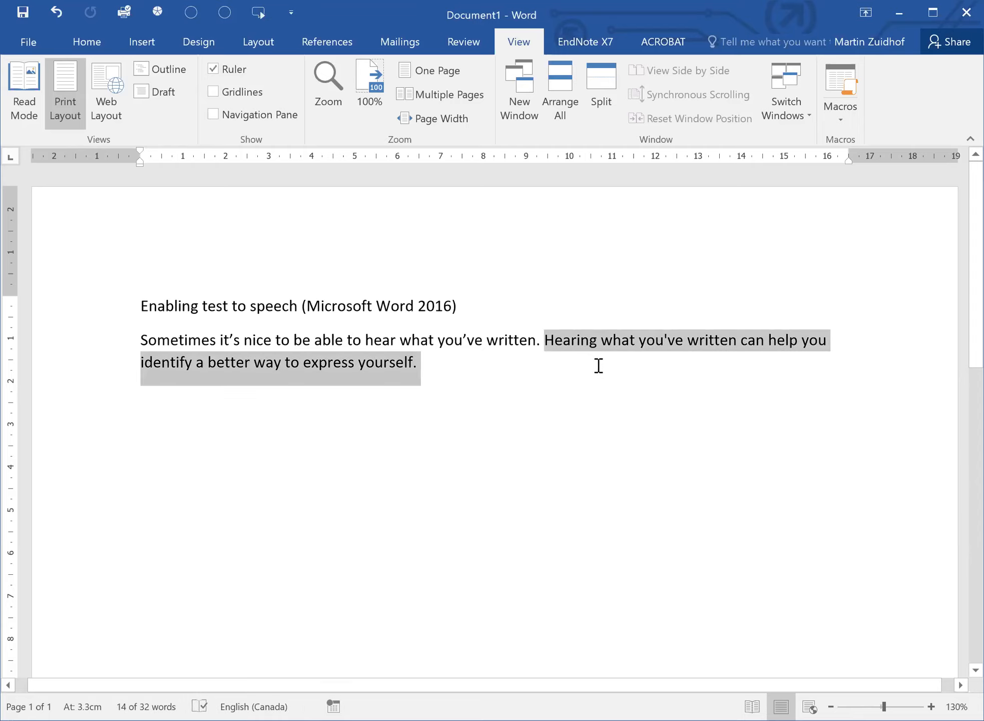
{"action": "left_click", "coordinate": [258, 11]}
{"action": "left_click", "coordinate": [381, 336]}
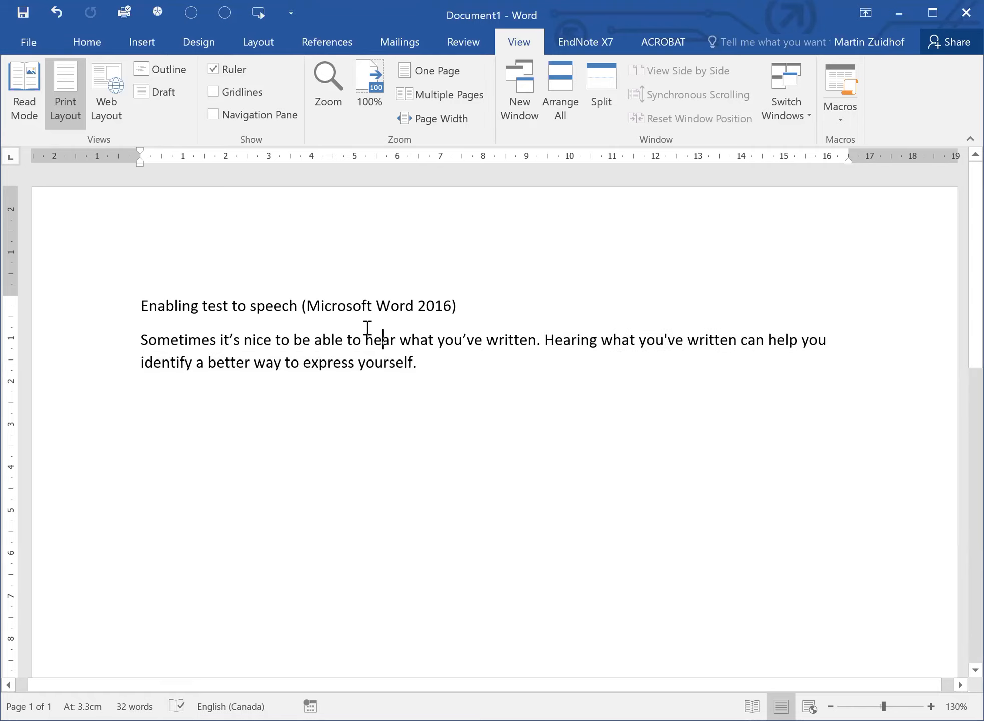
Select the sentence beginning "Sometimes it's nice" and have it read aloud with Alt+S.
{"action": "left_click", "coordinate": [342, 344], "text": "ctrl"}
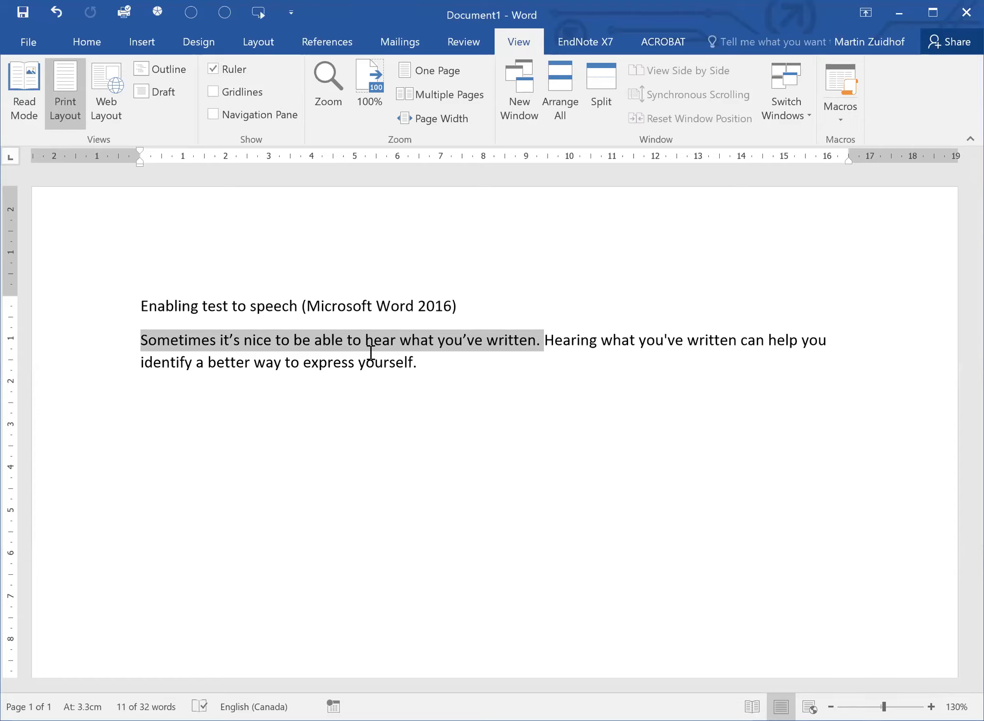
{"action": "key", "text": "alt"}
{"action": "key", "text": "alt"}
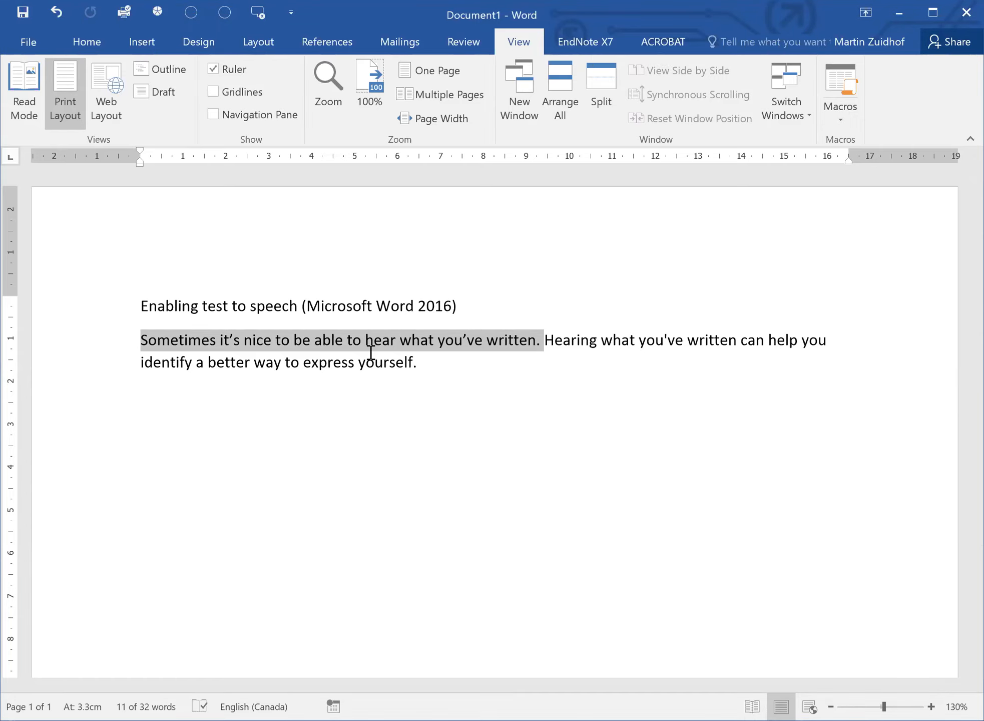